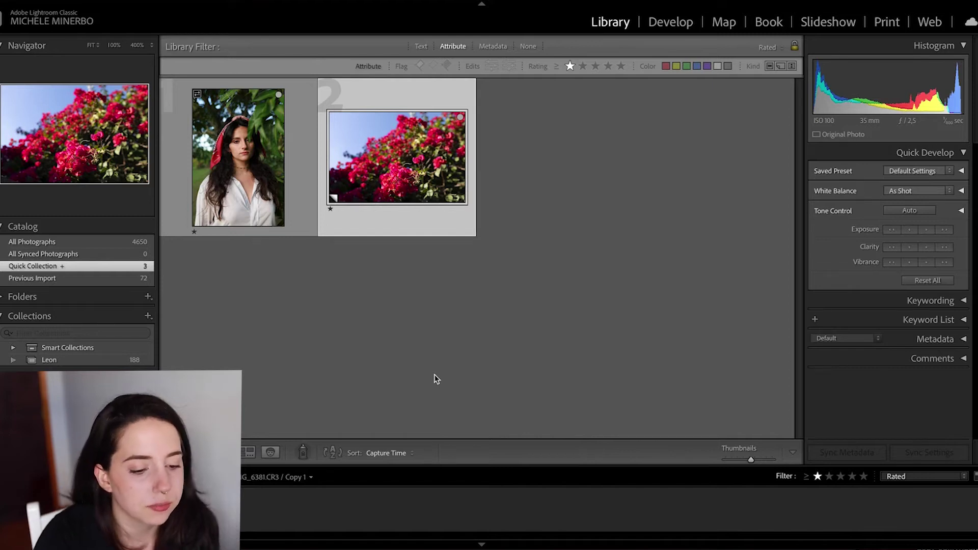
- Open the red flower photo for developing, collapse the adjustment sections, and display all HSL sliders
mouse_move(379, 169)
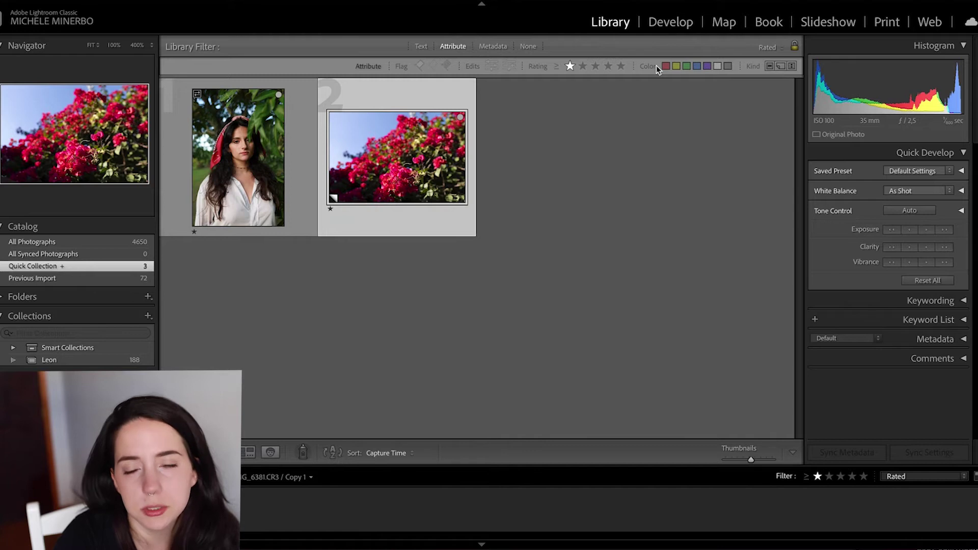
key(d)
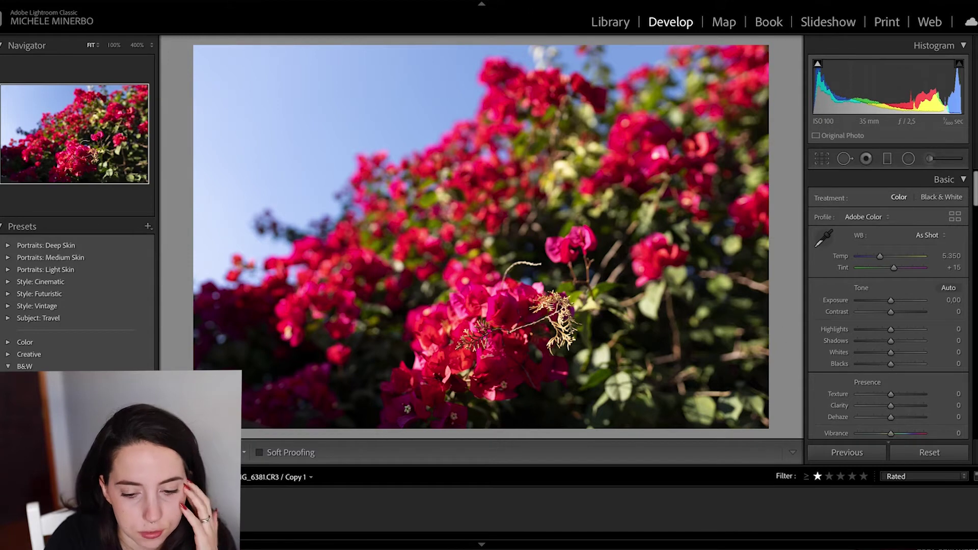
key(ctrl+1)
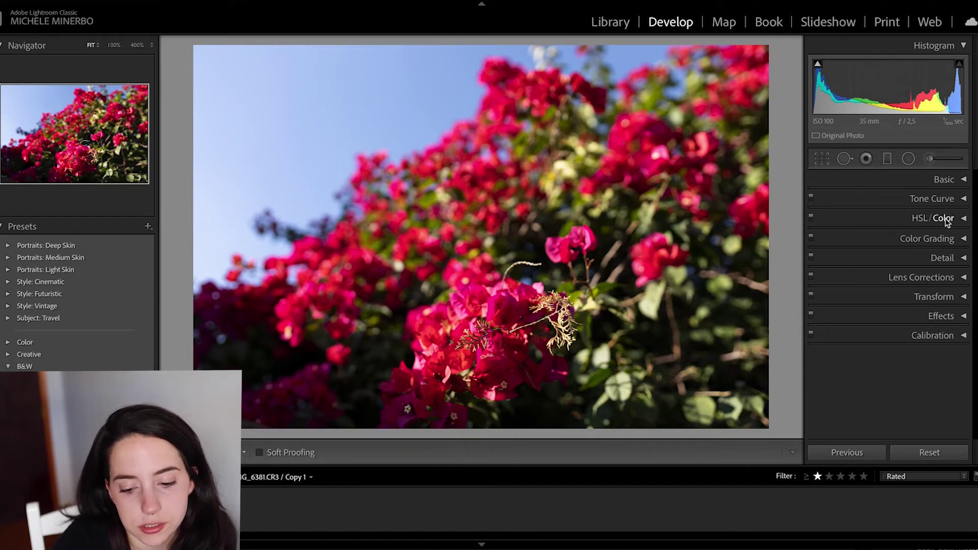
click(964, 220)
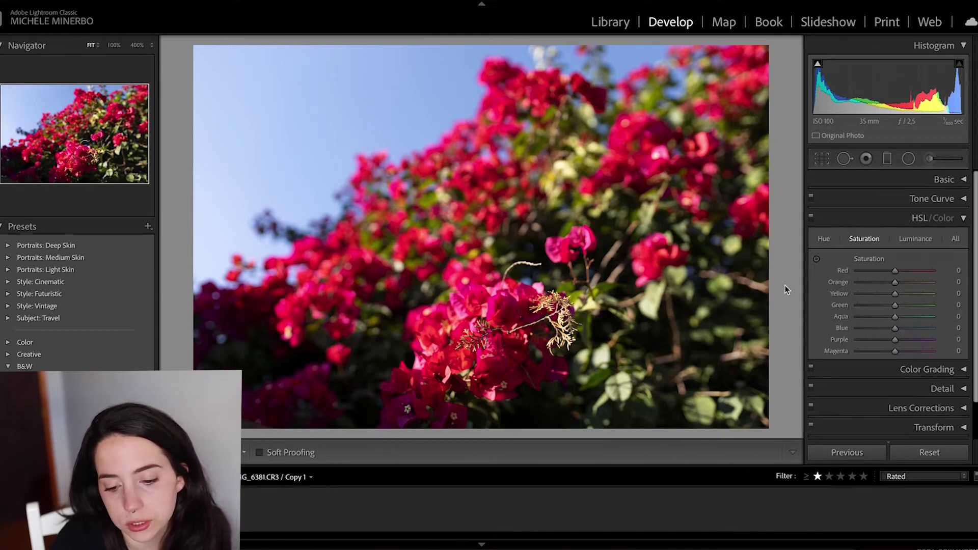
click(956, 239)
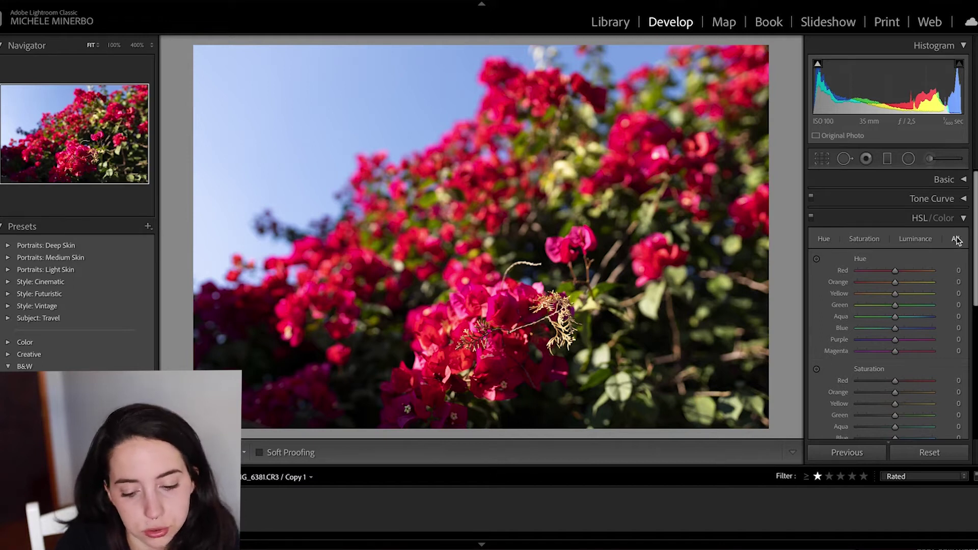
scroll(946, 270, down, 1)
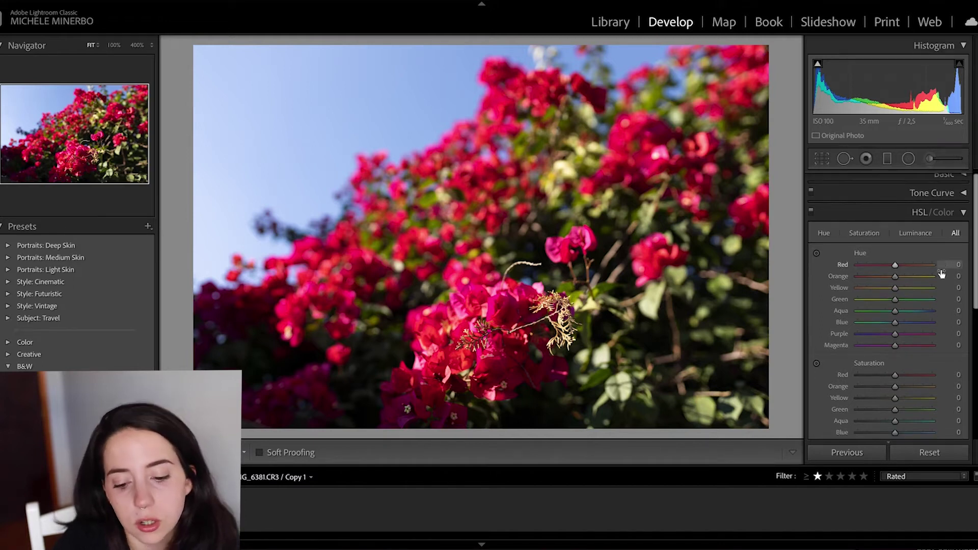
scroll(951, 260, up, 1)
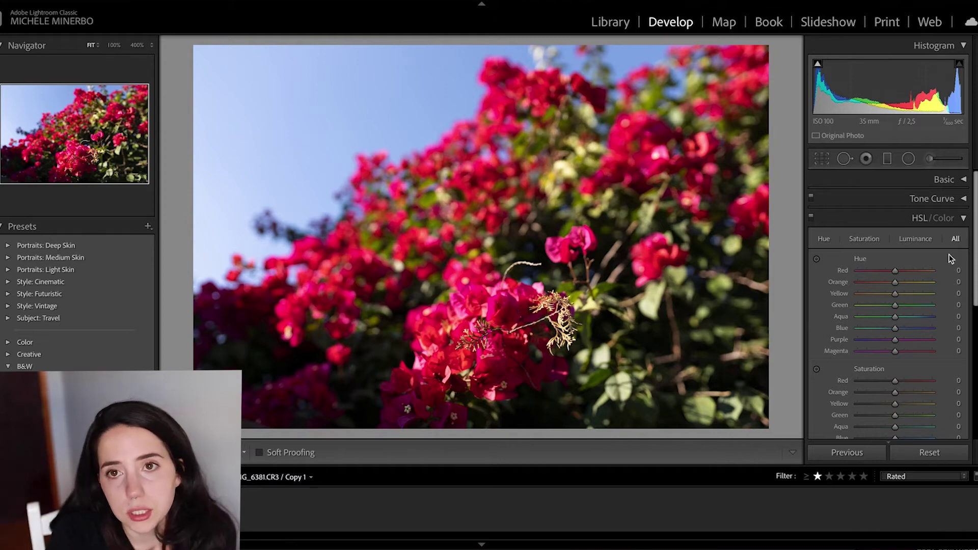
- Limit the HSL adjustments on display to the Hue sliders only
click(824, 238)
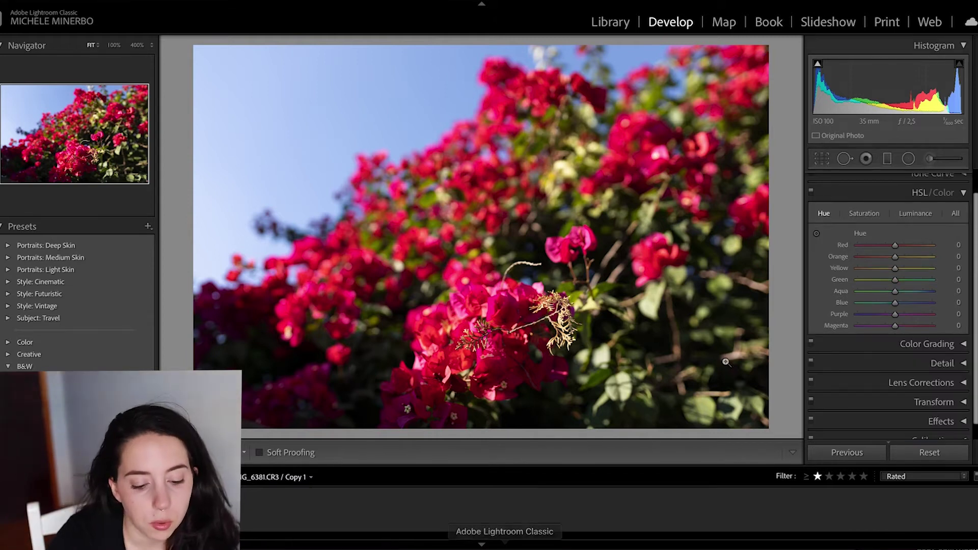
click(957, 217)
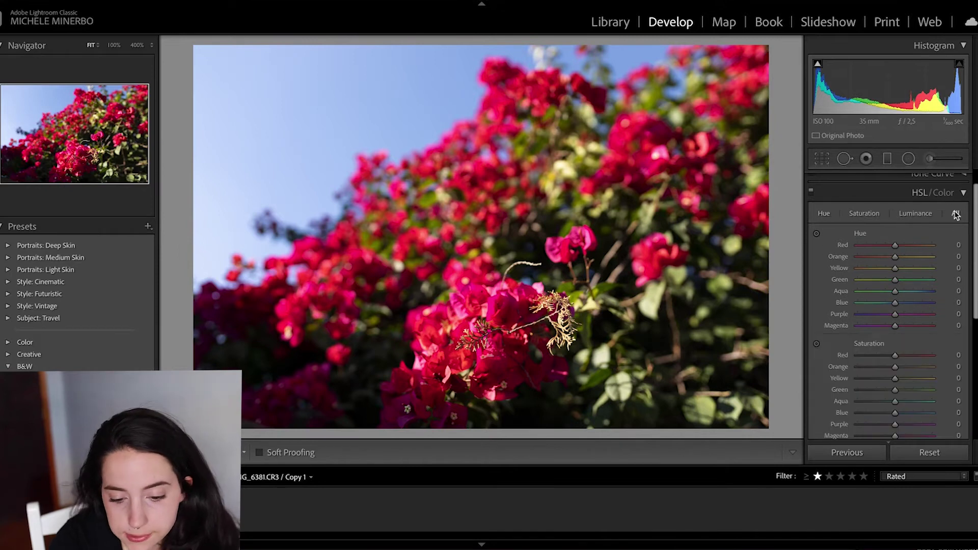
click(825, 213)
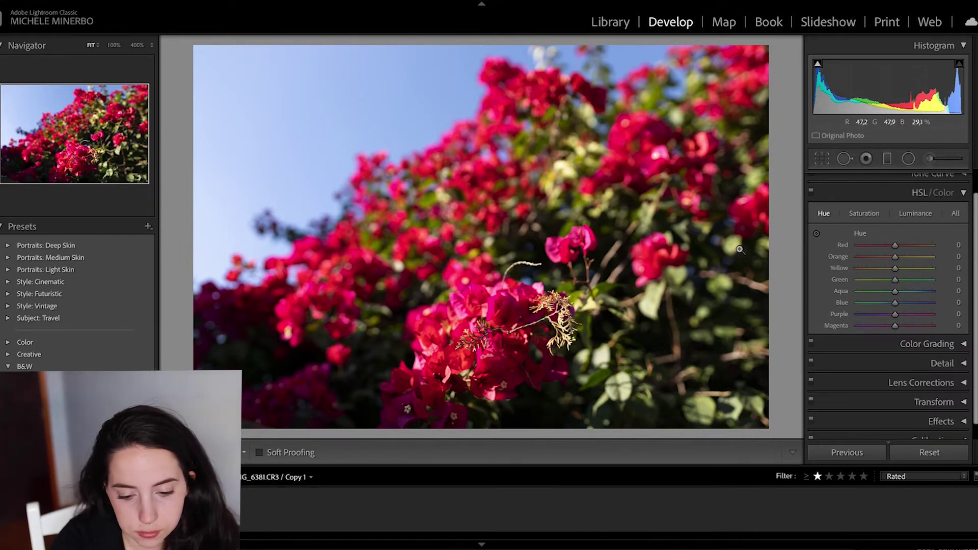
- Shift flower, leaf and sky hues with the targeted adjustment tool, bringing Red to -100, Yellow to +85, Green to +26 and Blue to +29
click(816, 234)
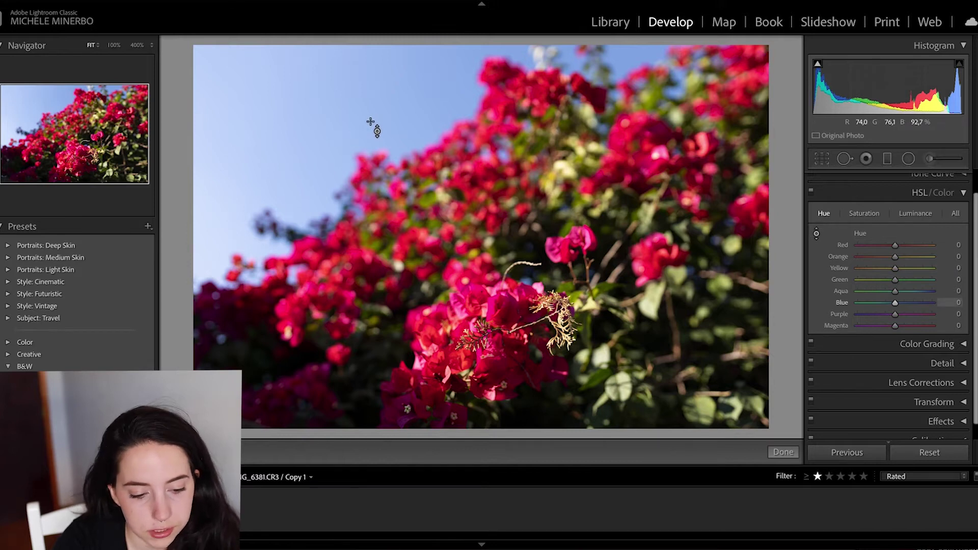
mouse_move(326, 127)
mouse_down()
mouse_move(326, 168)
mouse_move(326, 86)
mouse_move(326, 199)
mouse_move(326, 127)
mouse_up()
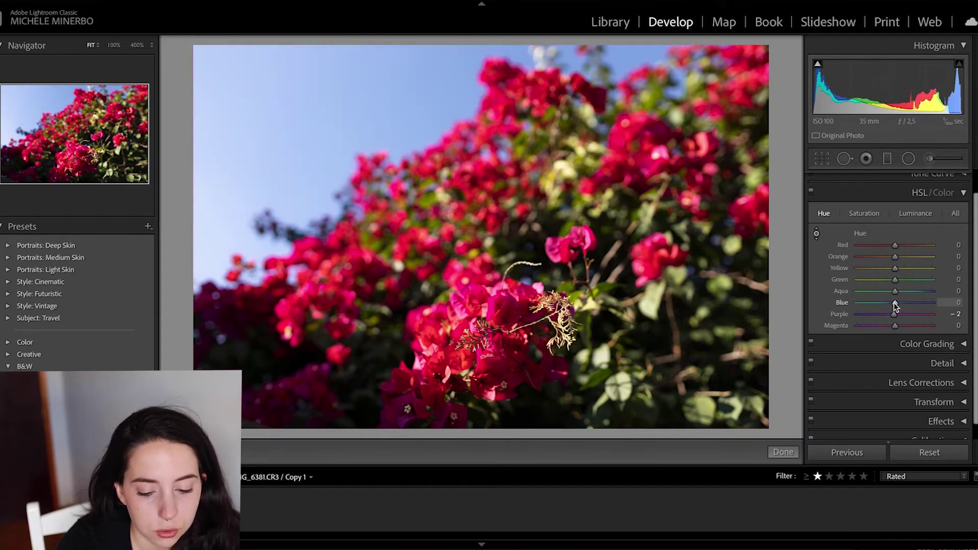
drag(535, 294, 535, 331)
drag(659, 308, 653, 265)
mouse_move(313, 135)
mouse_down()
mouse_move(313, 148)
mouse_move(313, 117)
mouse_up()
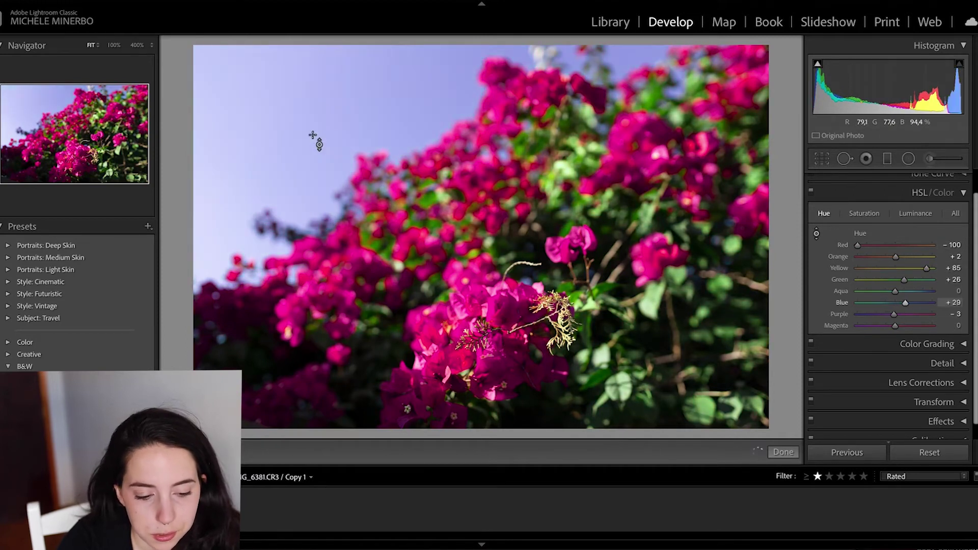
- Reset the Blue, Green, Yellow and Red hue values to 0
drag(905, 303, 898, 296)
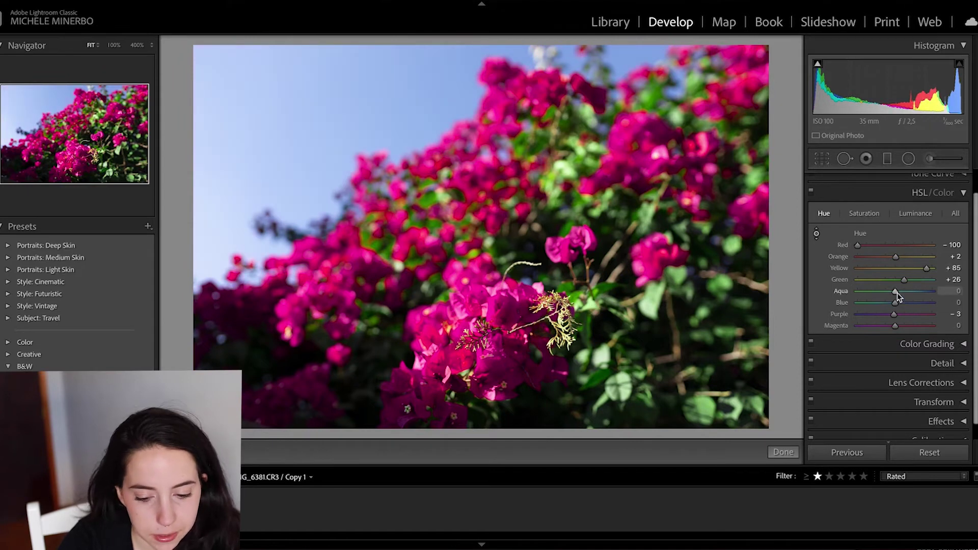
double_click(904, 279)
double_click(927, 268)
double_click(858, 245)
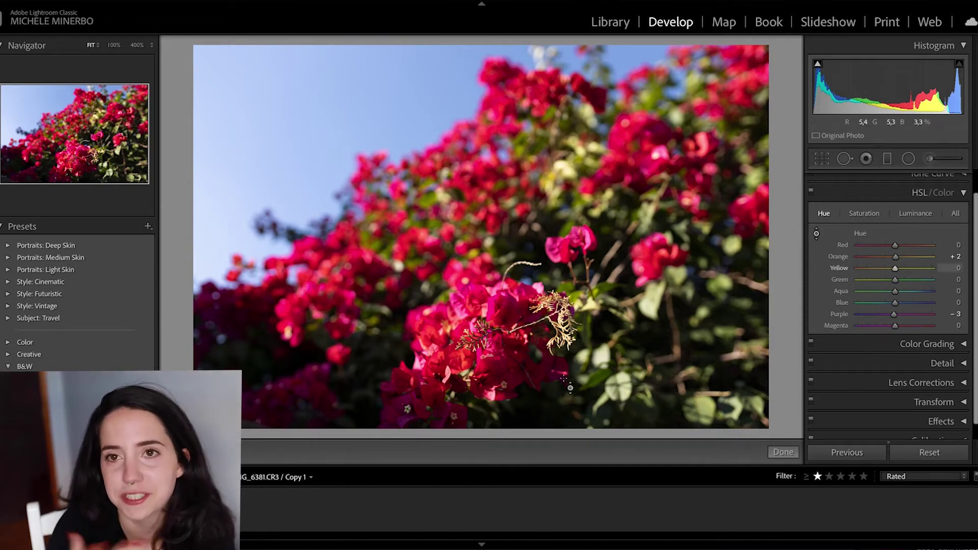
- Try a targeted hue shift on the sky with Blue at +57, undo it, and try one on the flowers
click(818, 236)
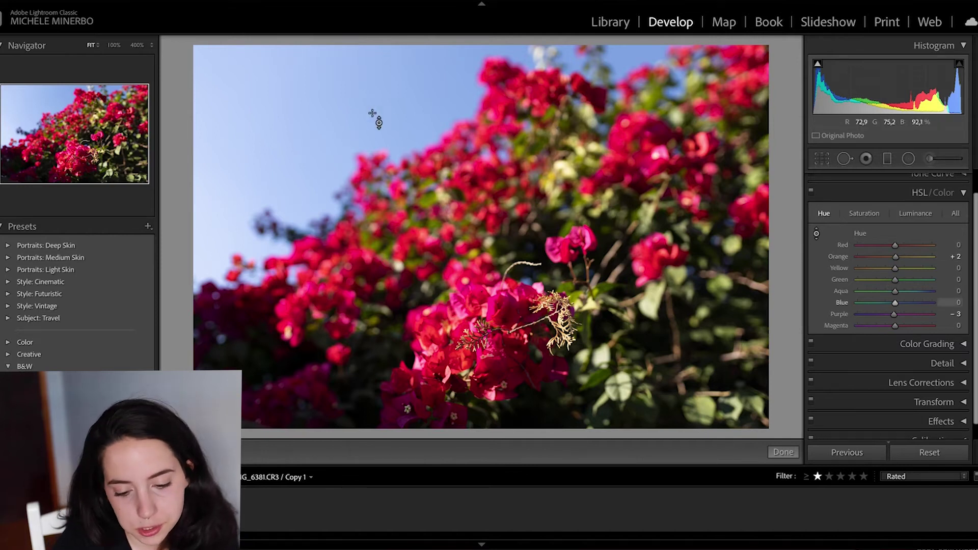
drag(382, 109, 382, 77)
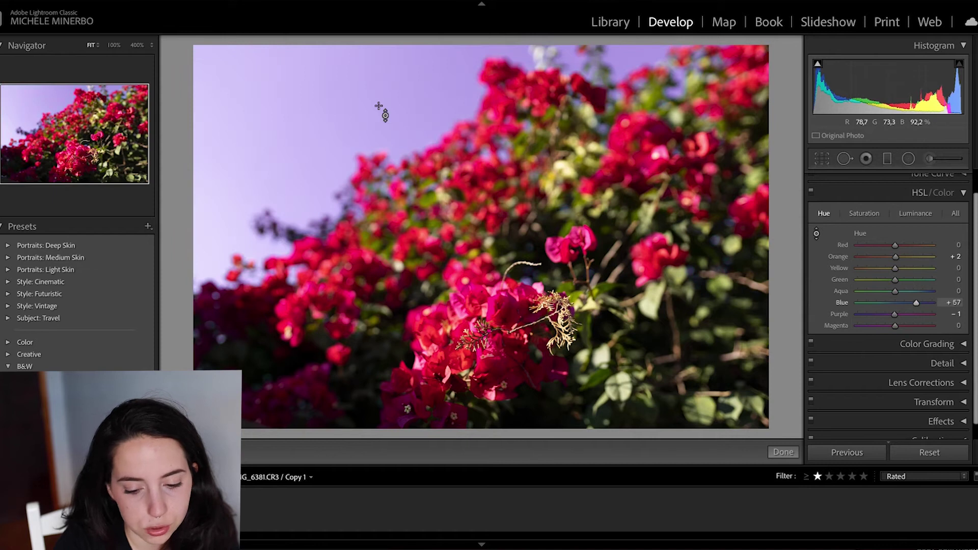
key(ctrl+z)
key(ctrl+z)
drag(563, 209, 563, 169)
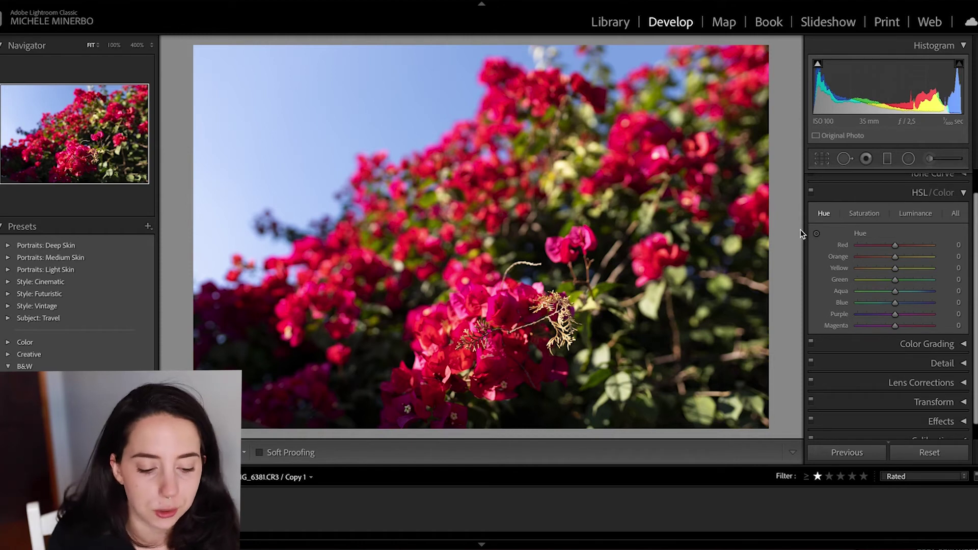
- Try the Red hue at -100 and +100 and the Magenta hue at -100, resetting both to 0
drag(895, 246, 843, 249)
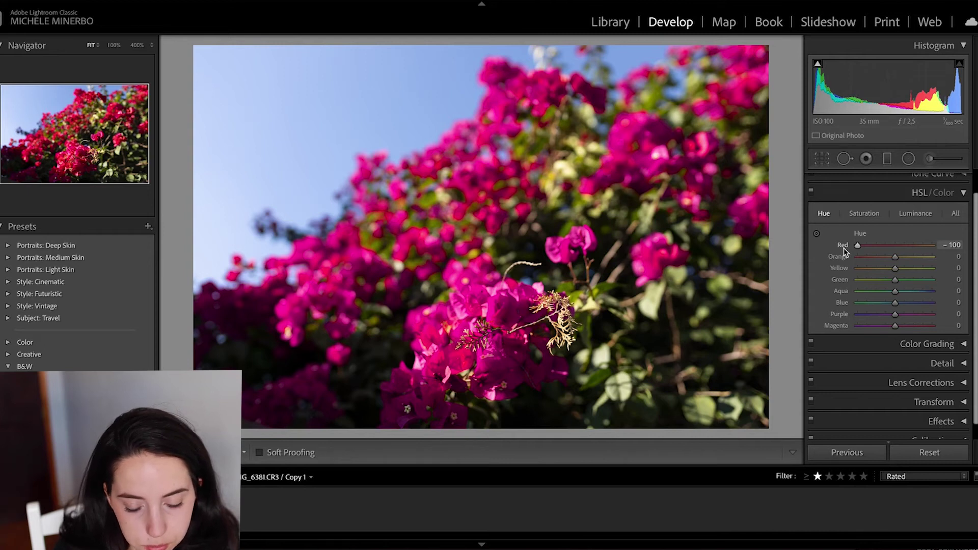
drag(857, 249, 940, 246)
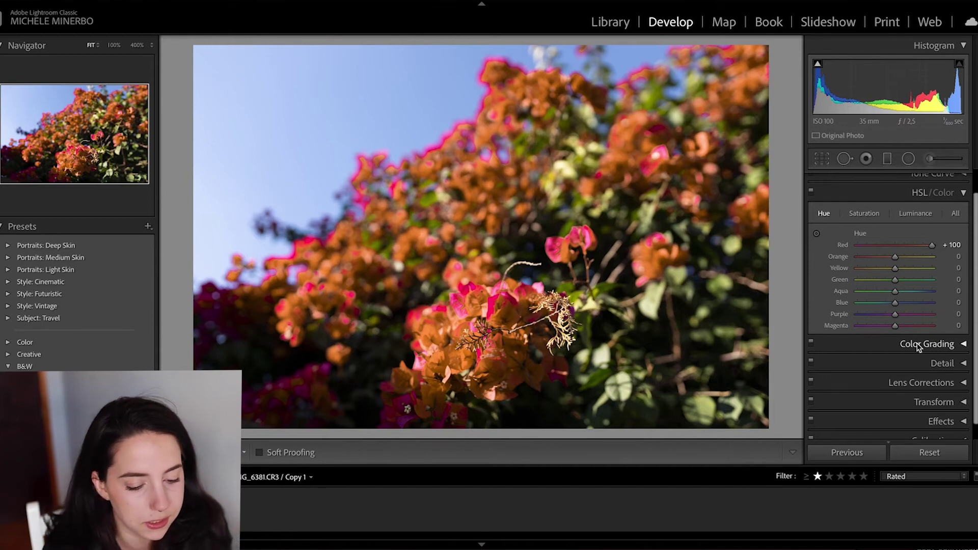
drag(894, 326, 793, 344)
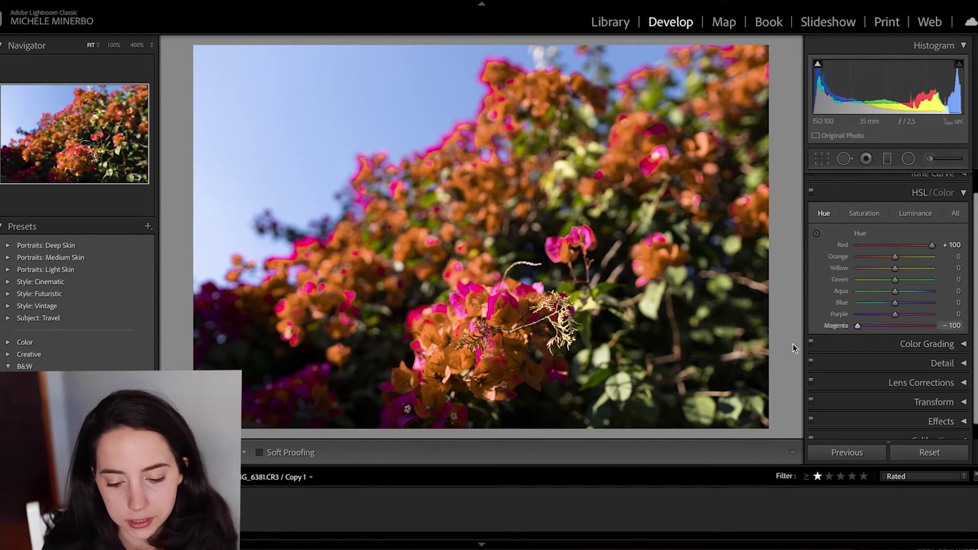
double_click(836, 326)
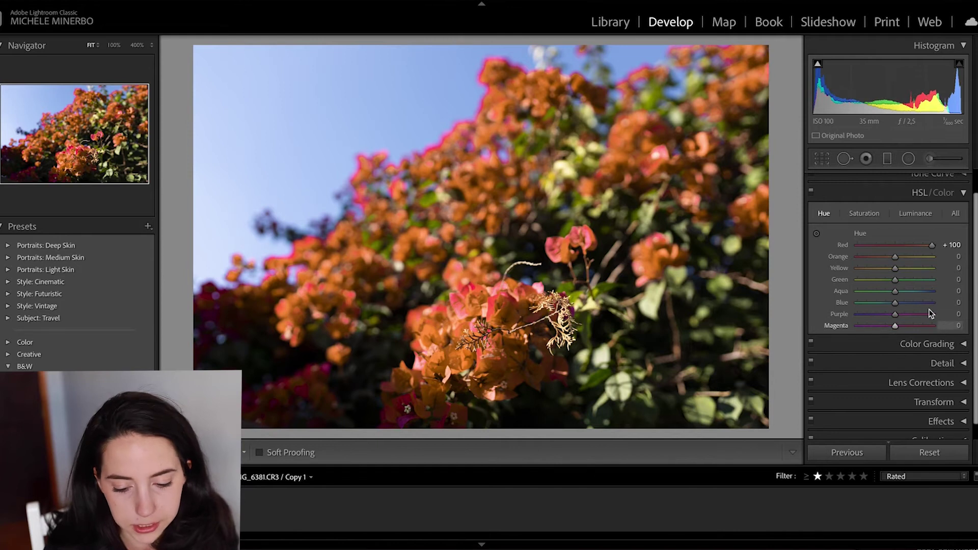
double_click(931, 245)
- Try the Blue hue at -100, reset it to 0, and try shifting the Green hue upward
drag(895, 303, 796, 313)
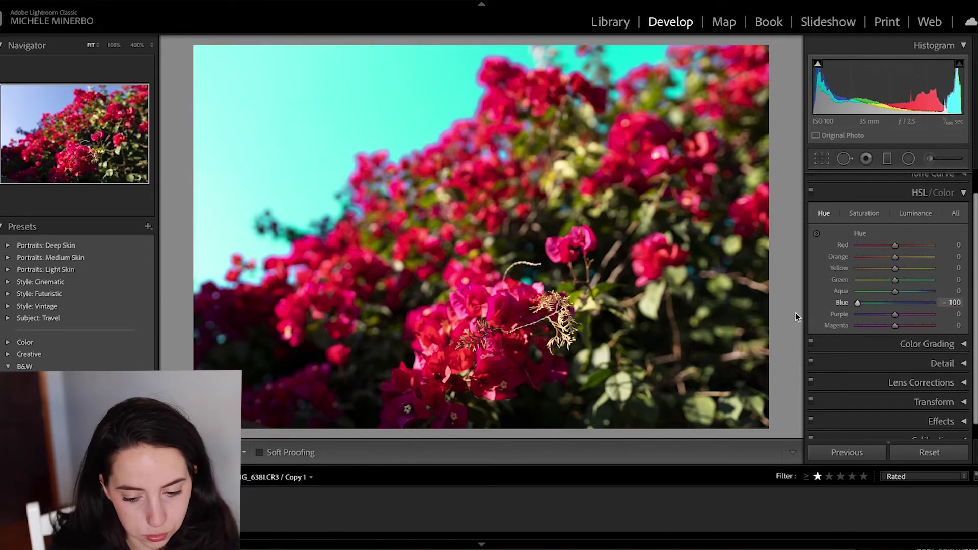
double_click(860, 304)
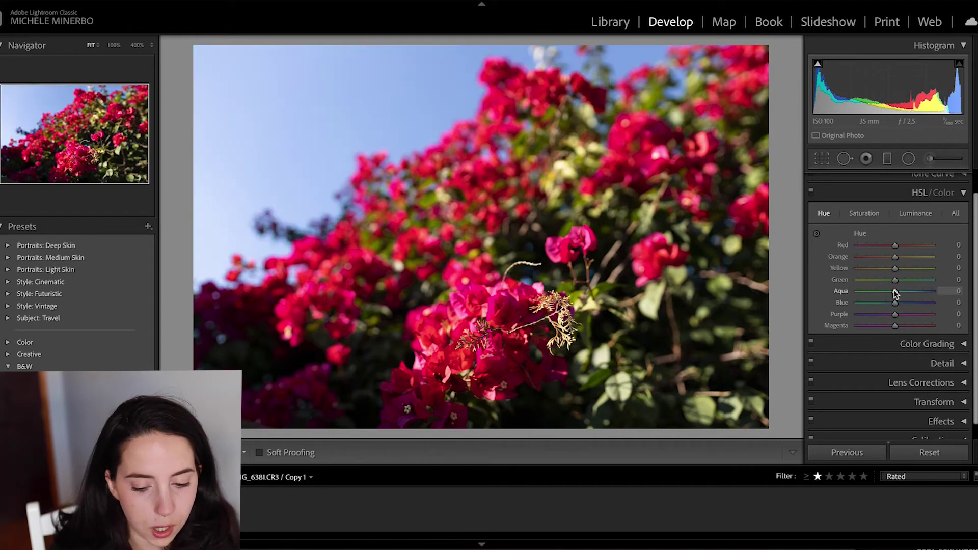
mouse_move(896, 280)
mouse_down()
mouse_move(790, 289)
mouse_move(908, 284)
mouse_up()
- Try the Red saturation at -100 and reset it to 0
click(867, 214)
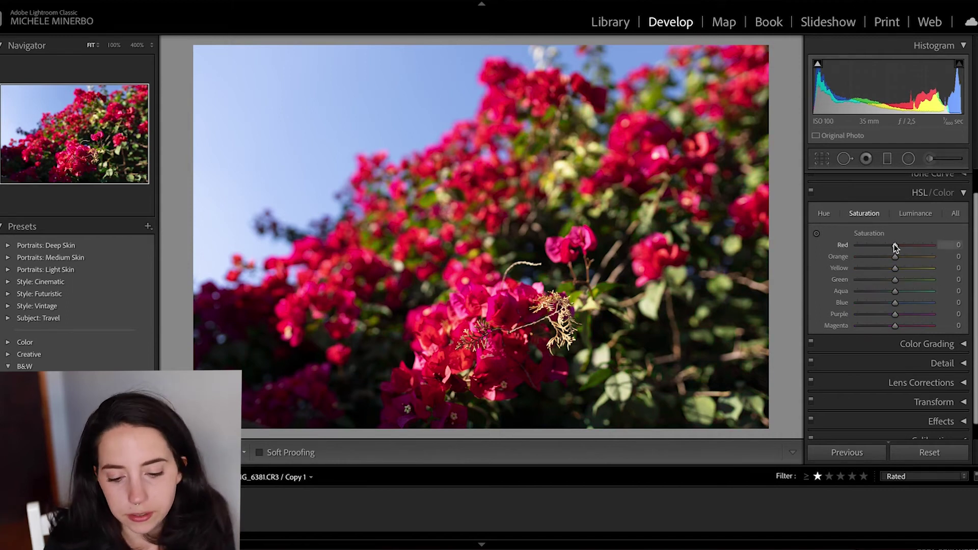
drag(895, 246, 855, 245)
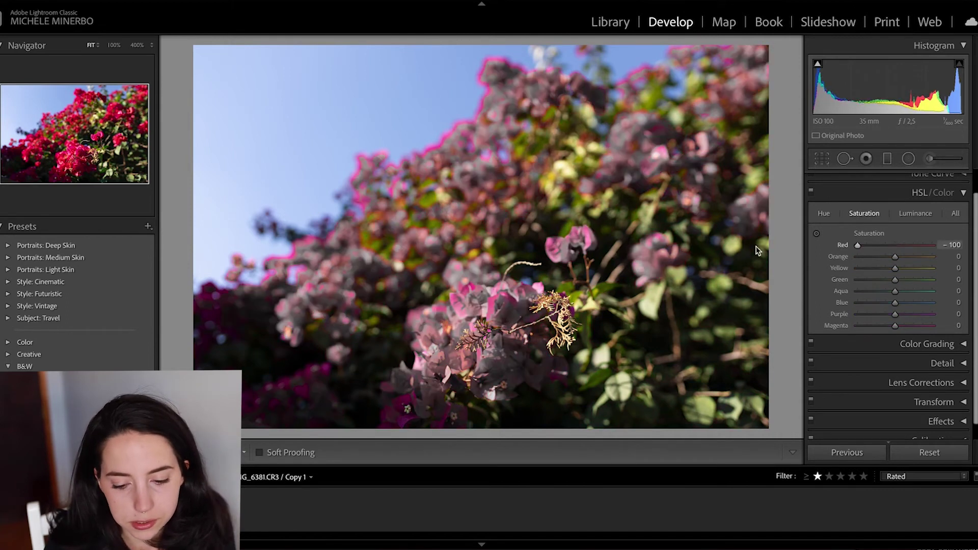
double_click(858, 246)
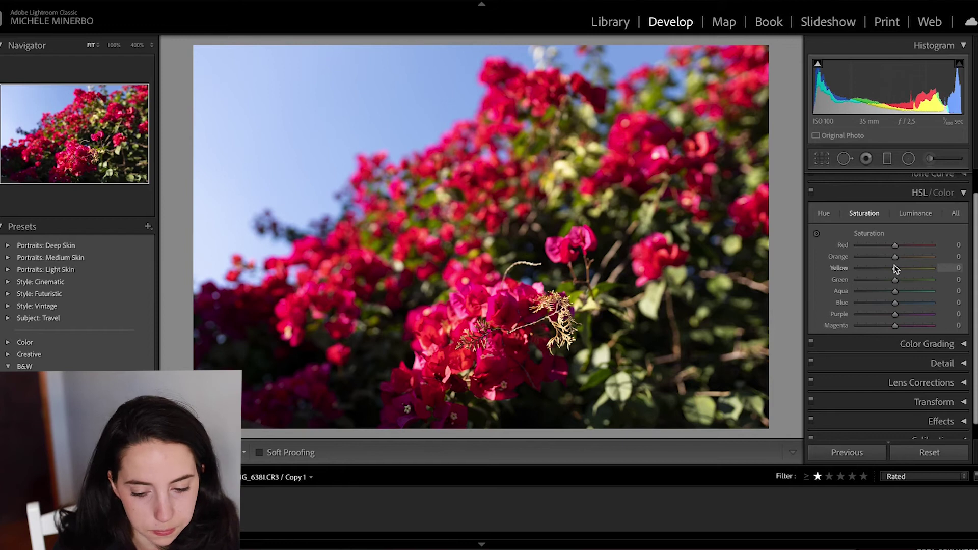
- Try a raised Red luminance and a Blue luminance of -100, resetting each to 0
click(916, 214)
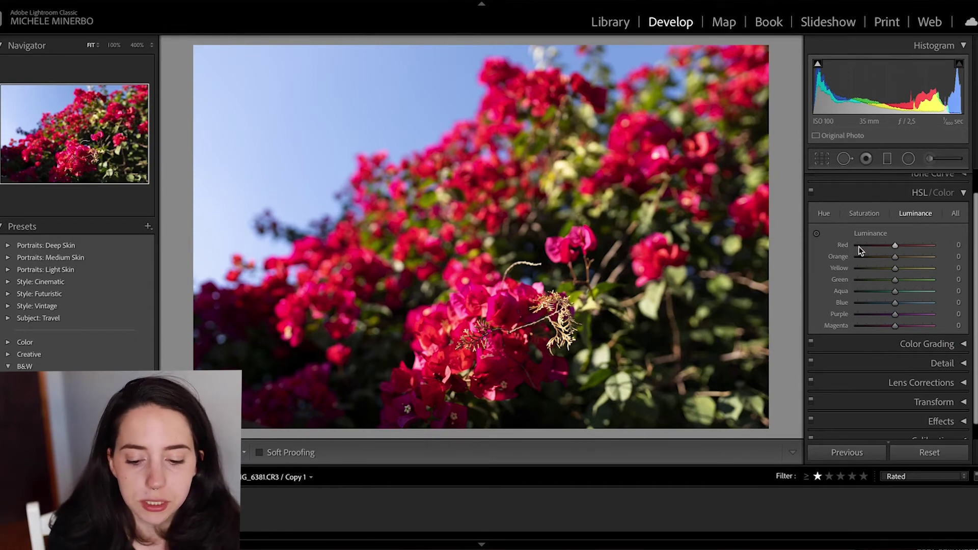
drag(896, 249, 932, 245)
double_click(932, 246)
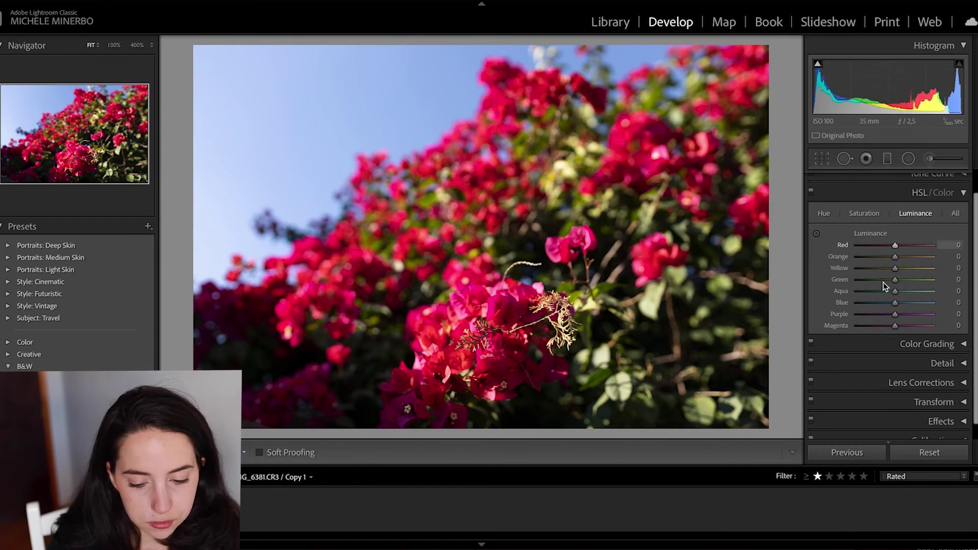
drag(895, 303, 810, 302)
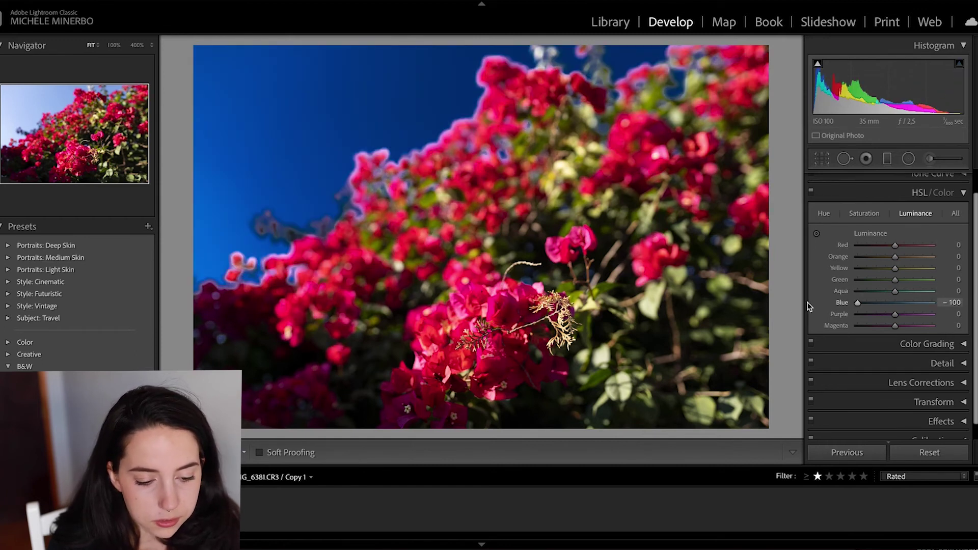
double_click(857, 302)
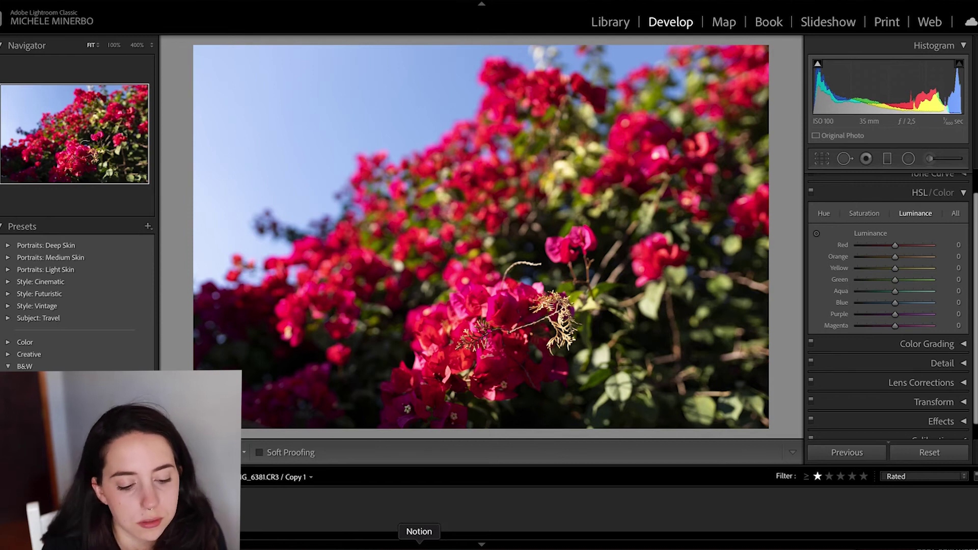
- Switch to the portrait photo and brighten the skin with the targeted luminance adjustment, raising Orange to +100 and Yellow to +67
key(Right)
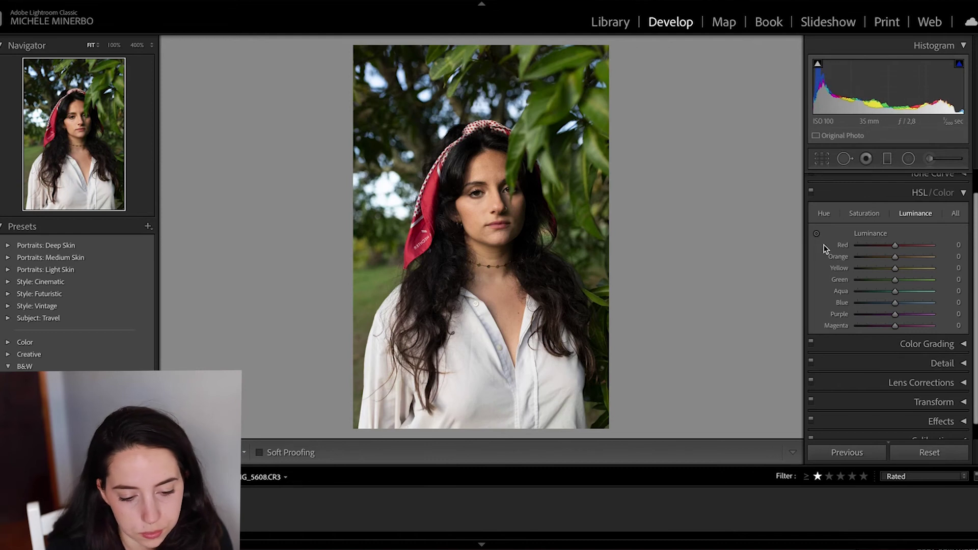
click(824, 215)
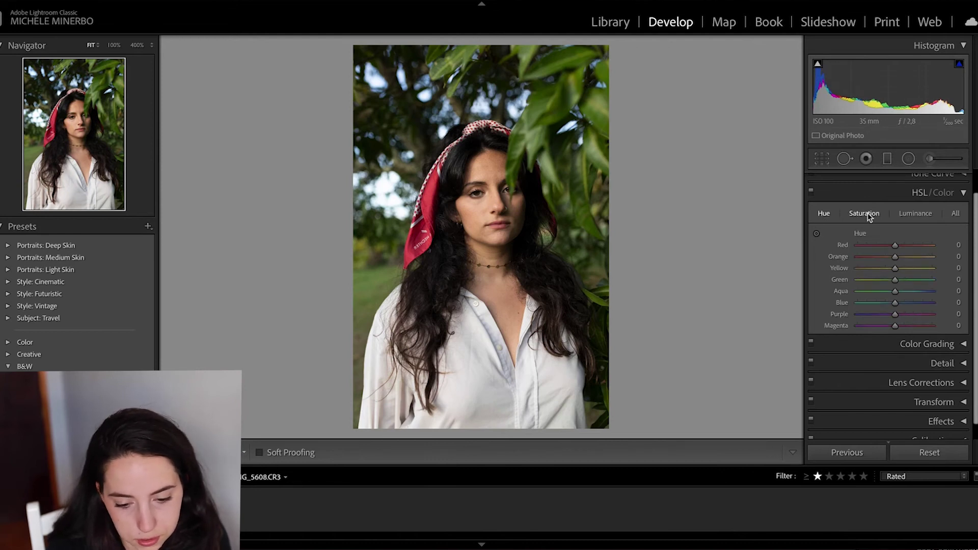
click(911, 214)
click(816, 234)
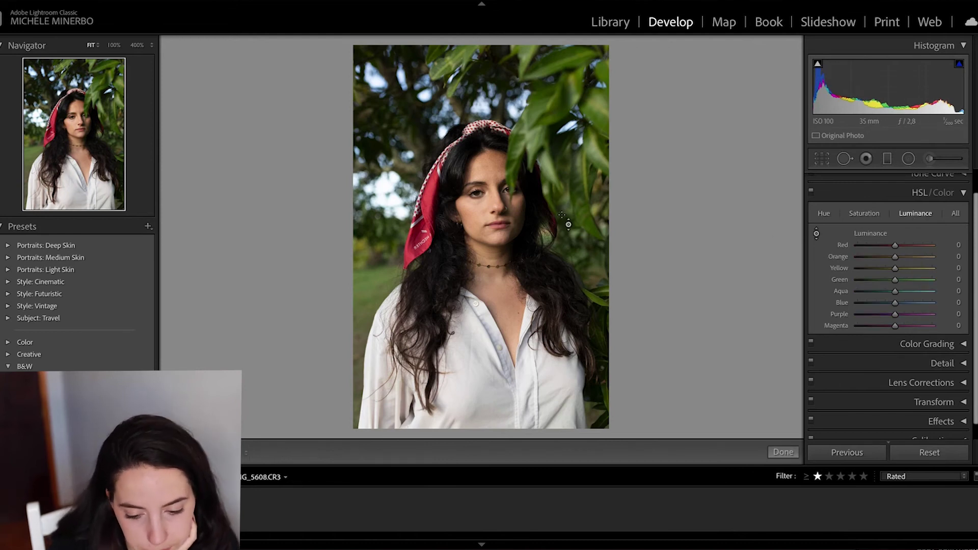
drag(483, 221, 483, 168)
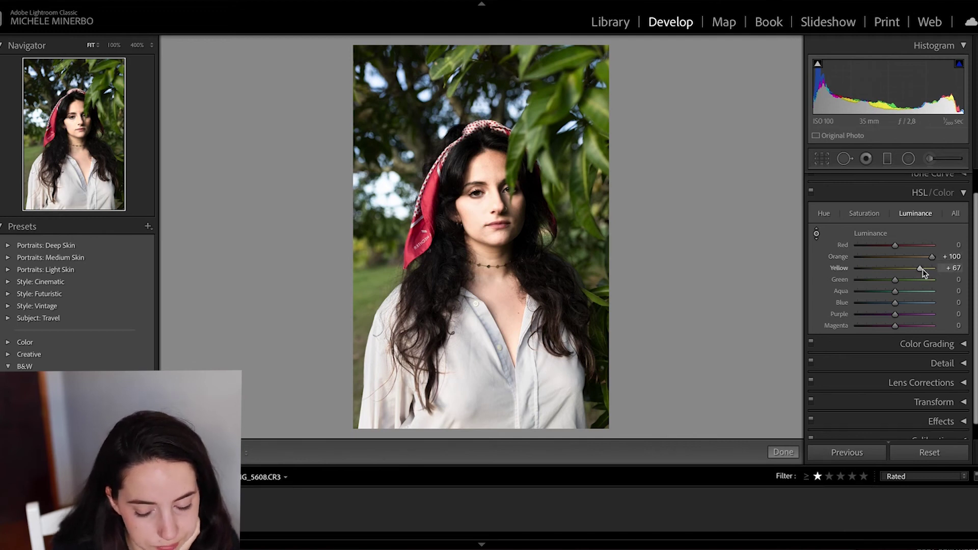
- Try the targeted hue adjustment on the skin at Orange +98, Yellow +23 and at Orange -100, Yellow -54, resetting both to 0
click(824, 213)
click(818, 234)
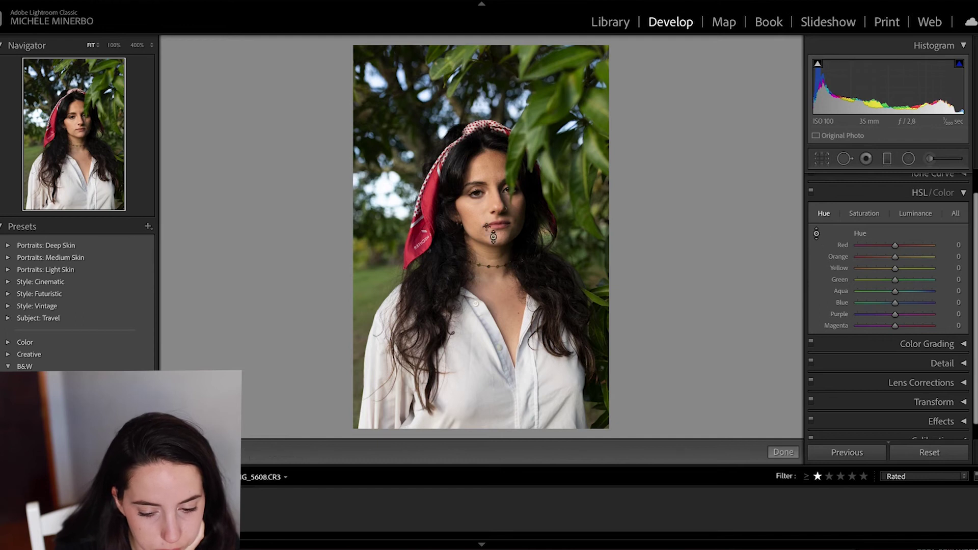
drag(490, 214, 489, 153)
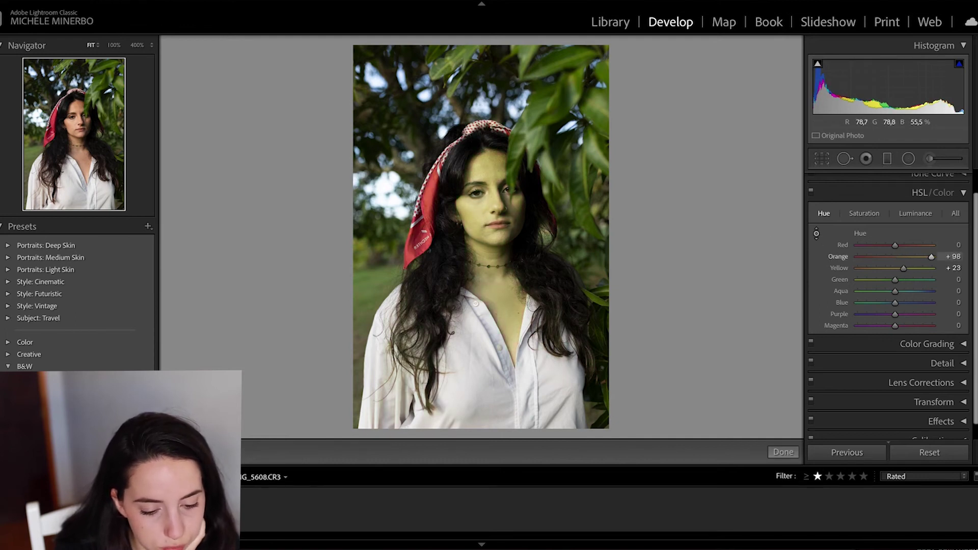
drag(490, 153, 490, 254)
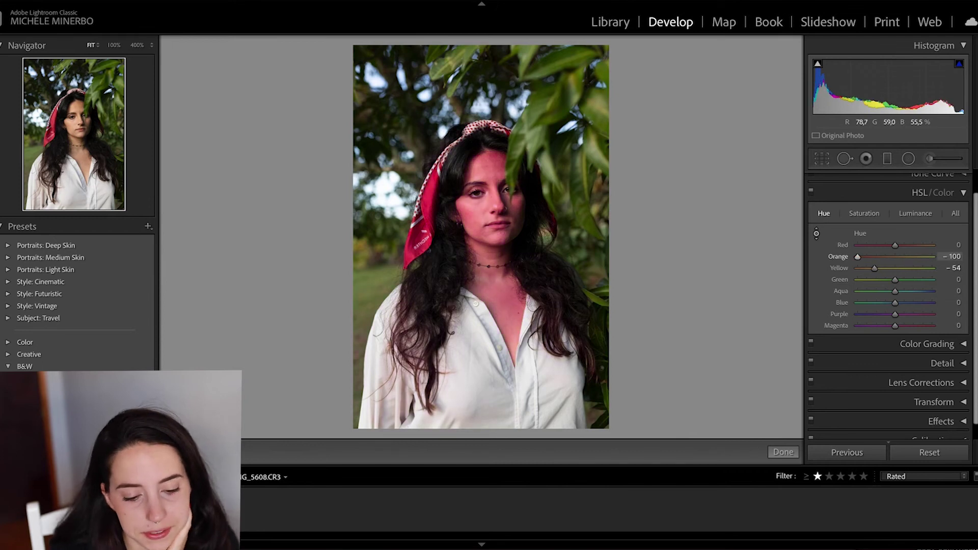
double_click(858, 257)
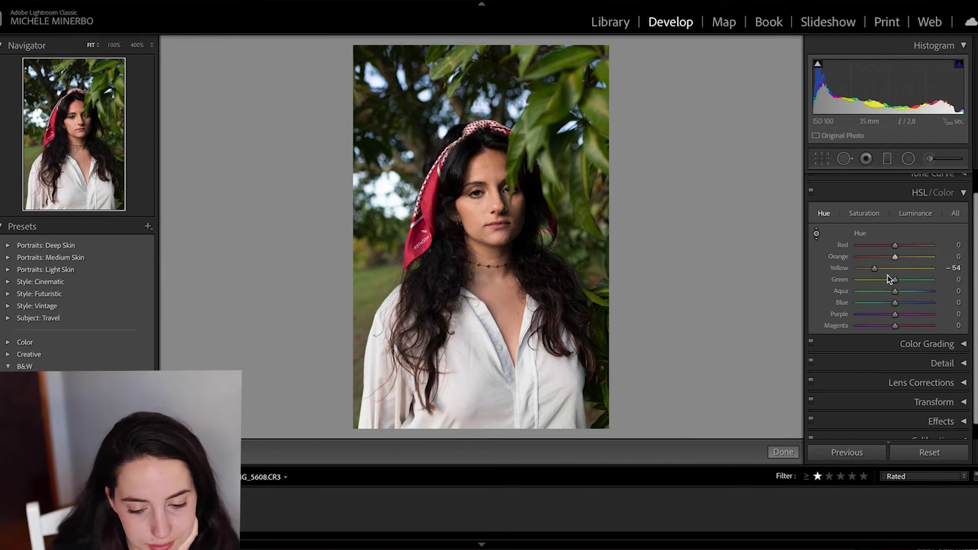
double_click(876, 269)
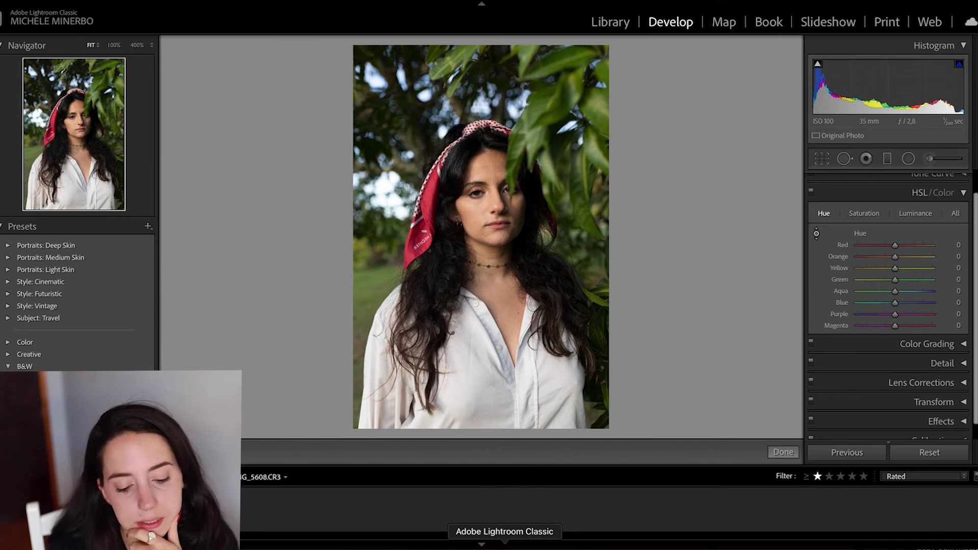
- Try desaturating the skin with the targeted saturation adjustment at Orange -76 and Yellow -11, and reset both to 0
click(862, 216)
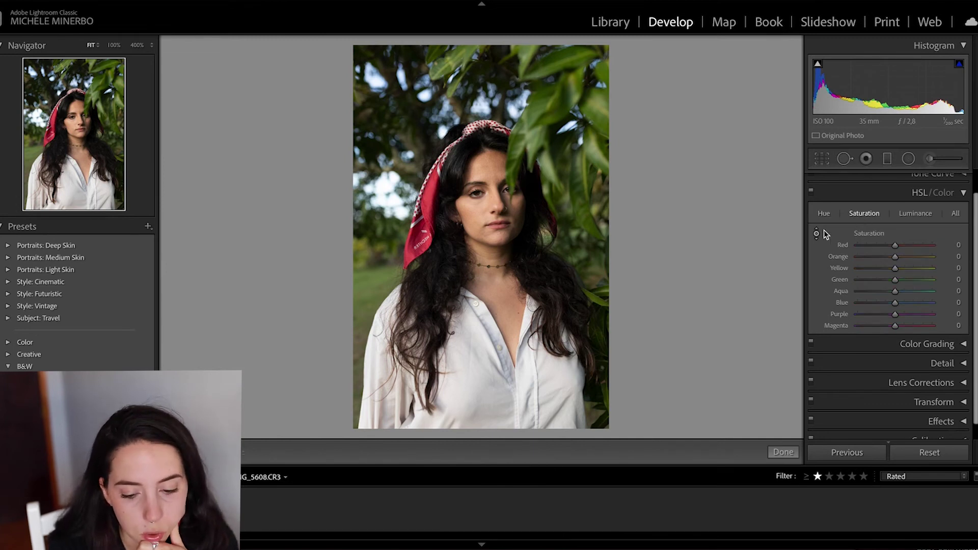
click(817, 234)
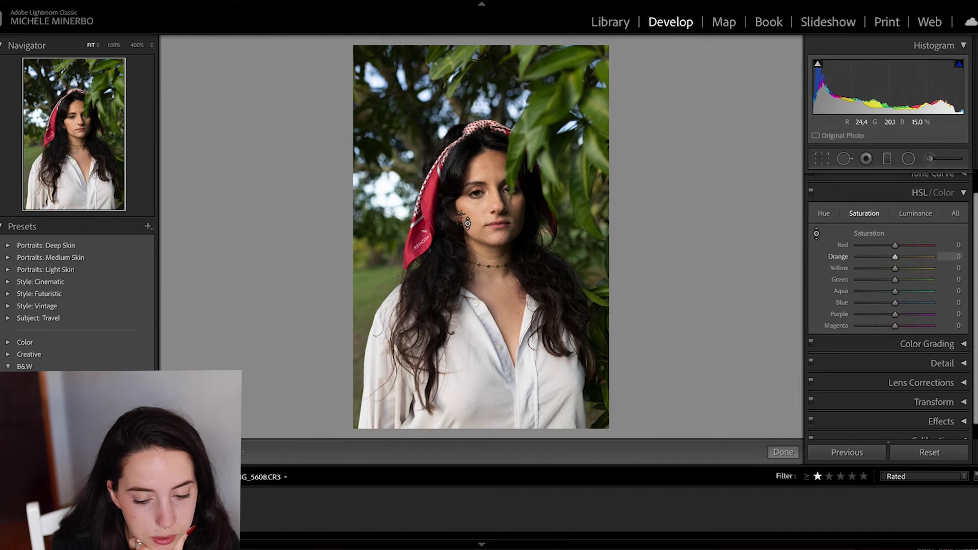
drag(502, 219, 502, 250)
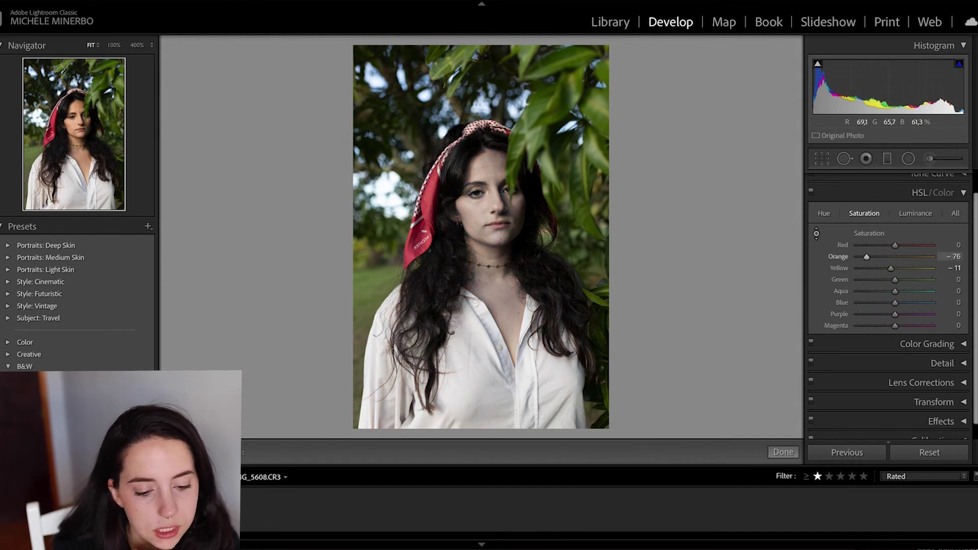
double_click(868, 258)
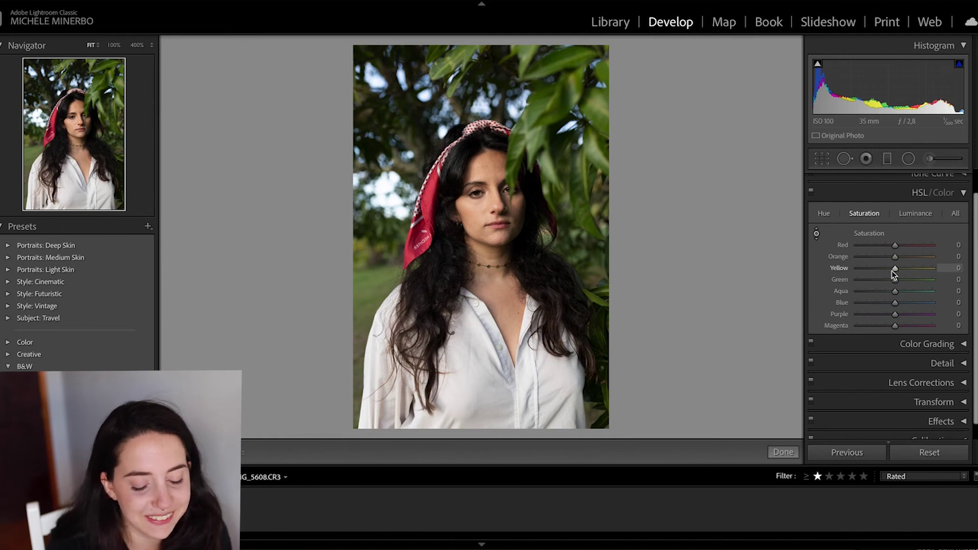
- Switch to the flower photo and try a targeted saturation decrease on the blossoms to Red -23 and Magenta -45, undoing it
key(Right)
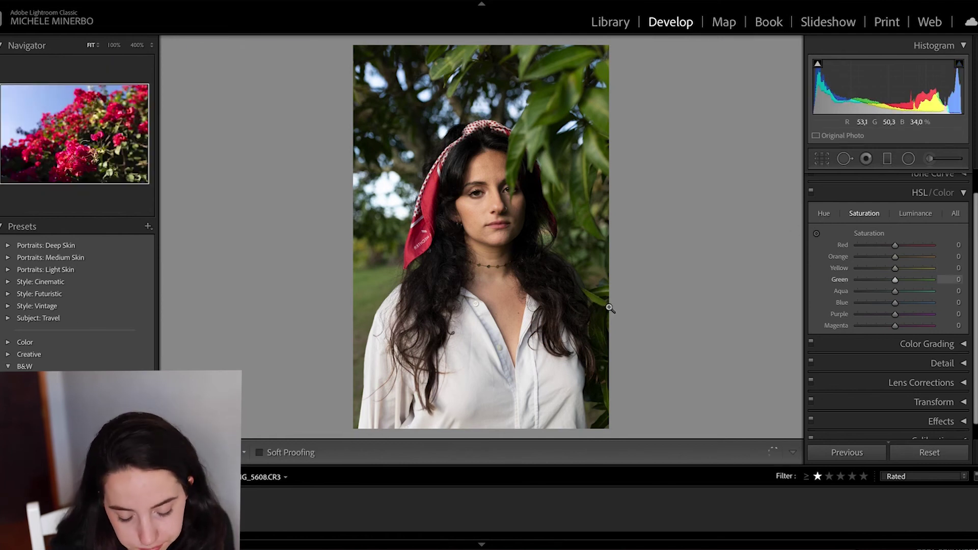
click(817, 235)
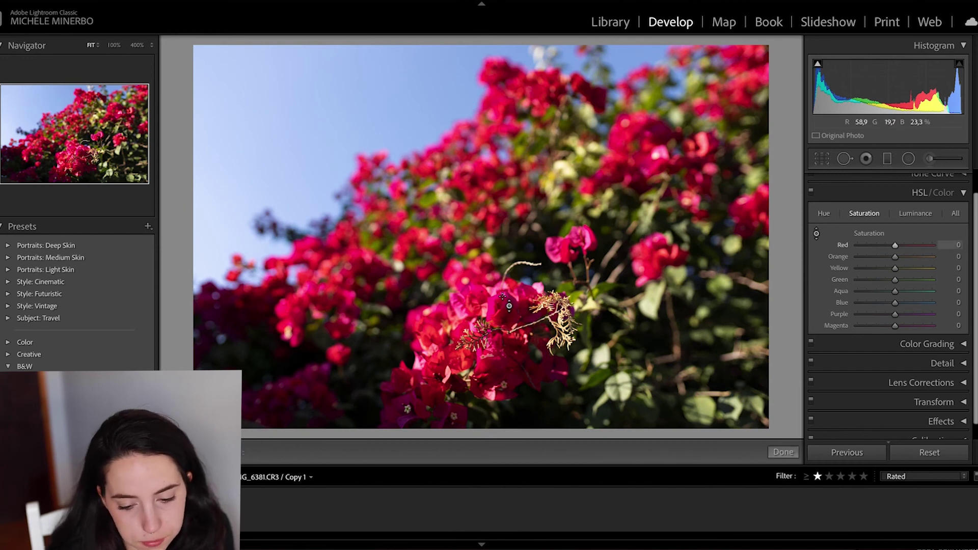
drag(514, 307, 514, 329)
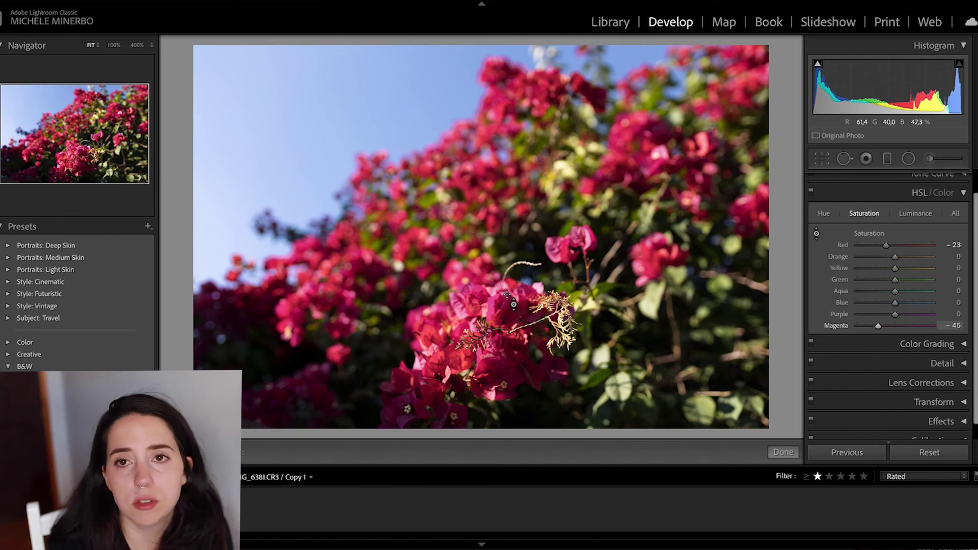
key(ctrl+z)
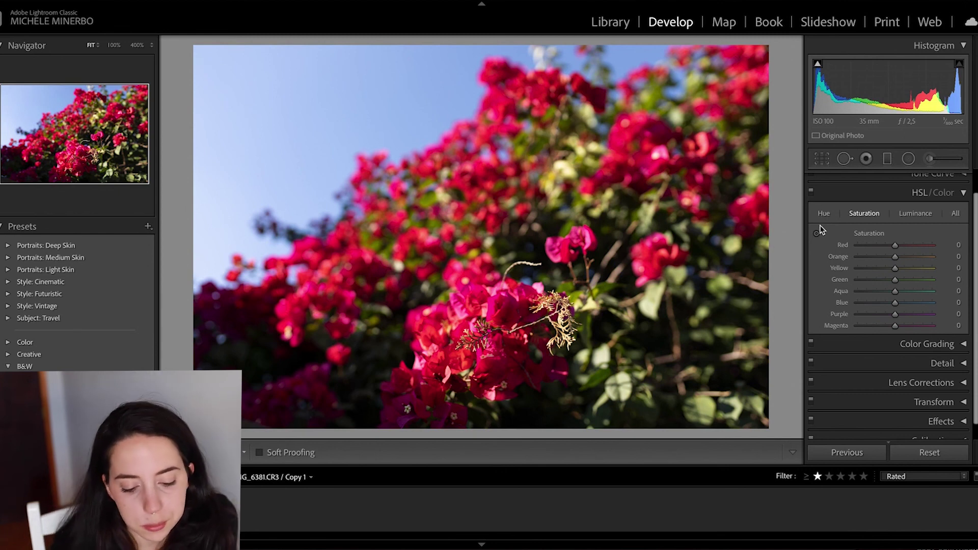
click(818, 233)
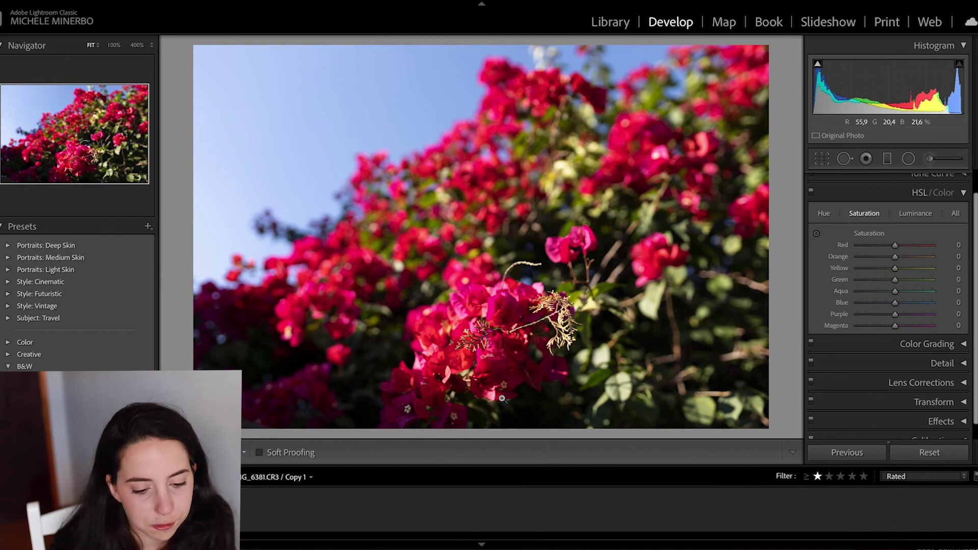